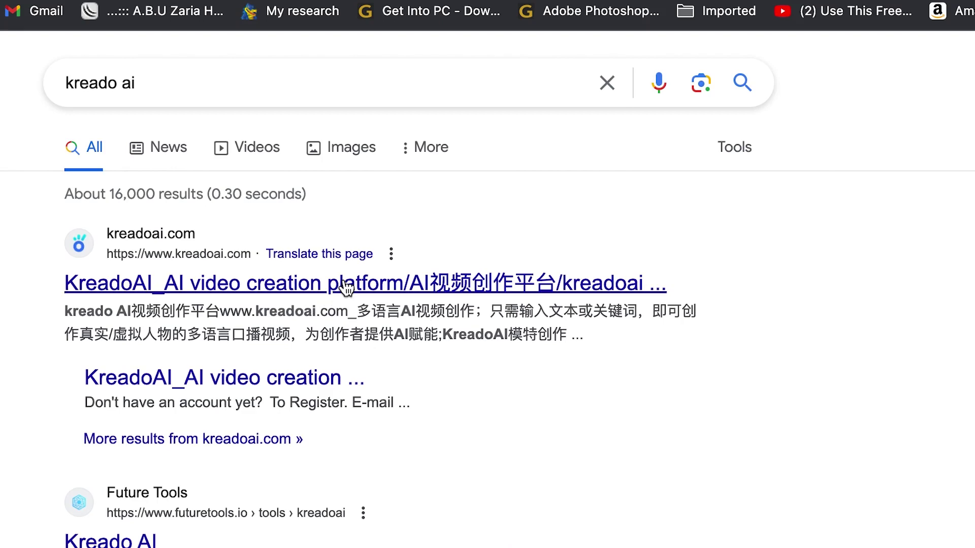
# - Open the KreadoAI website from the search results and go to its account registration form
pyautogui.click(347, 288)
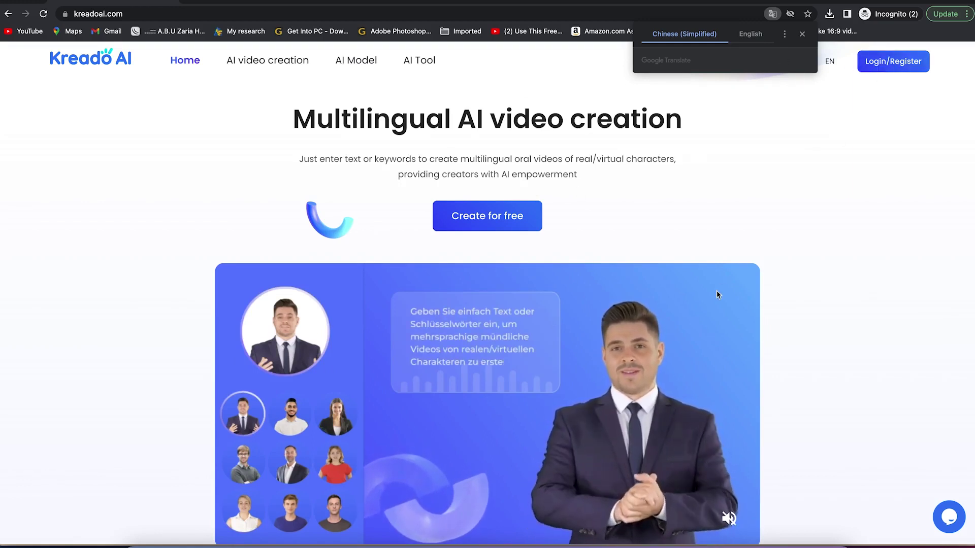
pyautogui.scroll(-2, 716, 292)
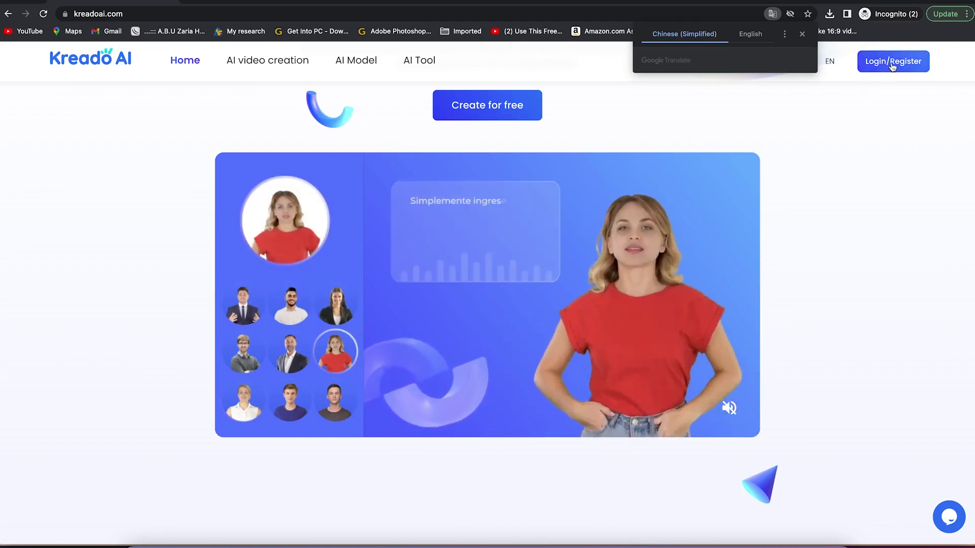
pyautogui.click(892, 65)
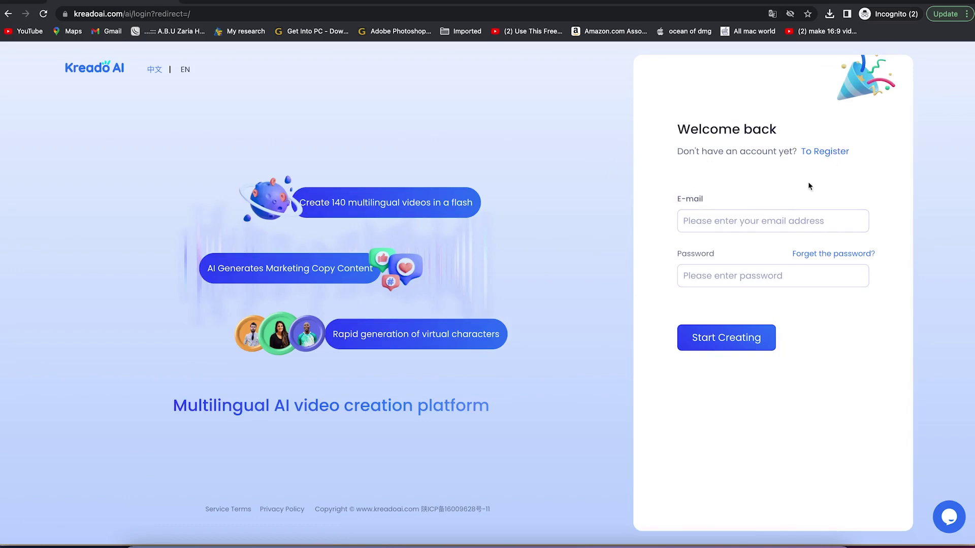
pyautogui.click(819, 152)
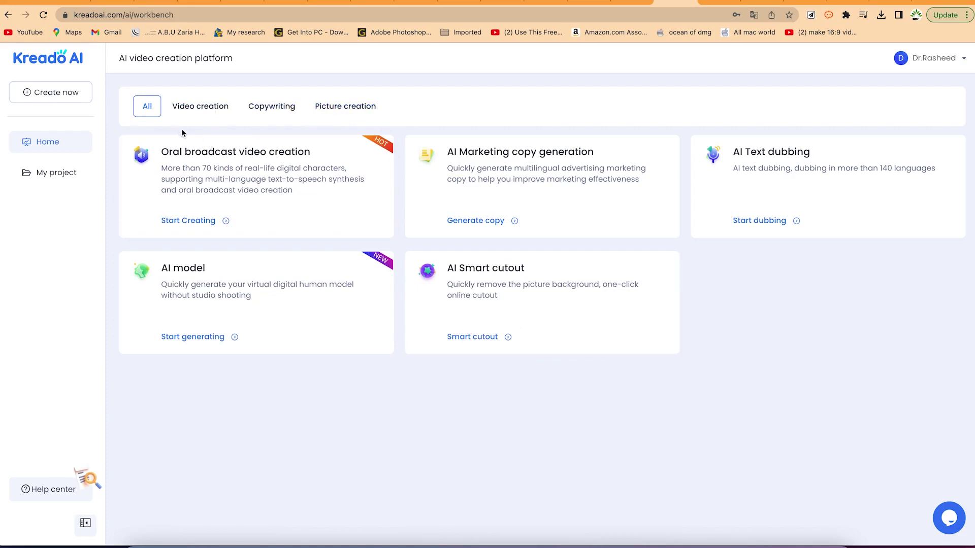
# - Review the video creation, copywriting and picture creation tool categories, and start an oral broadcast video from the full tool list
pyautogui.click(203, 109)
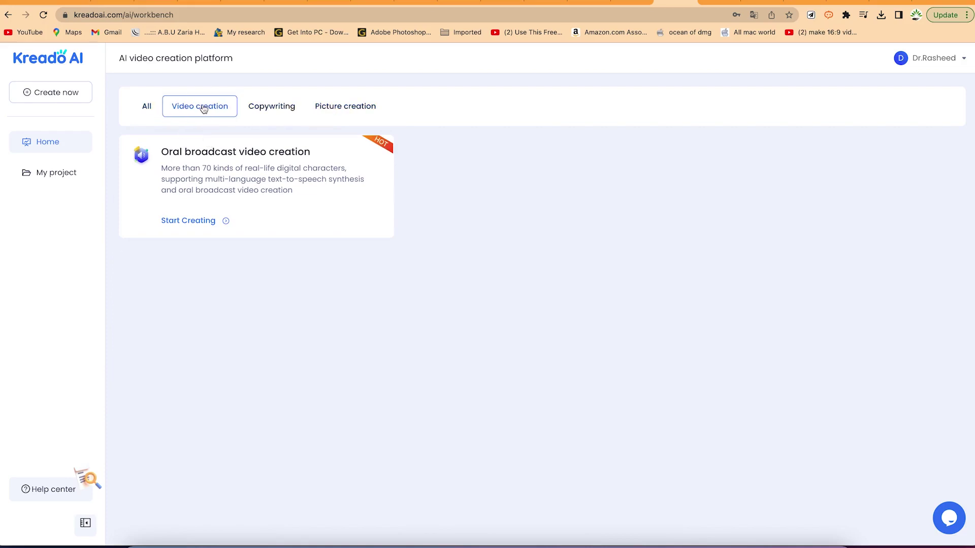
pyautogui.click(260, 111)
pyautogui.click(331, 110)
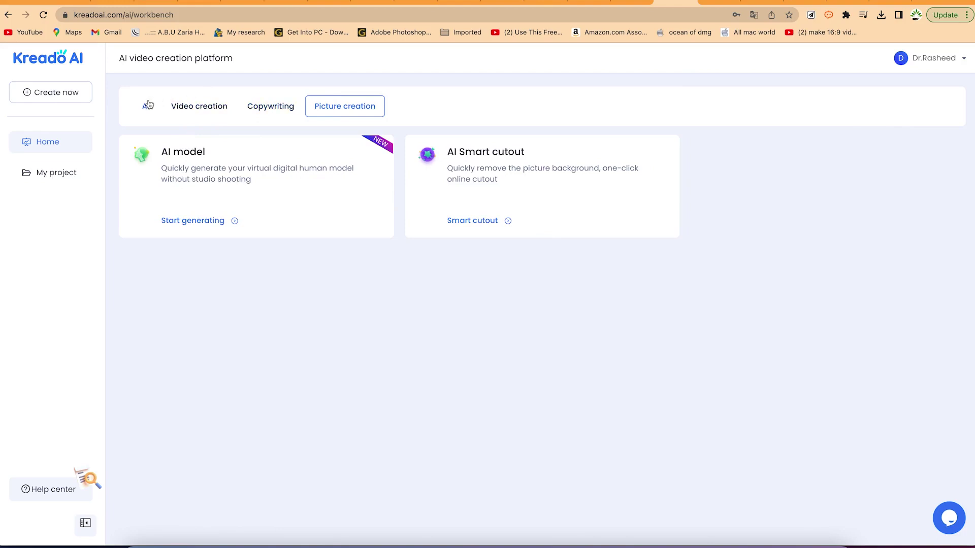
pyautogui.click(137, 113)
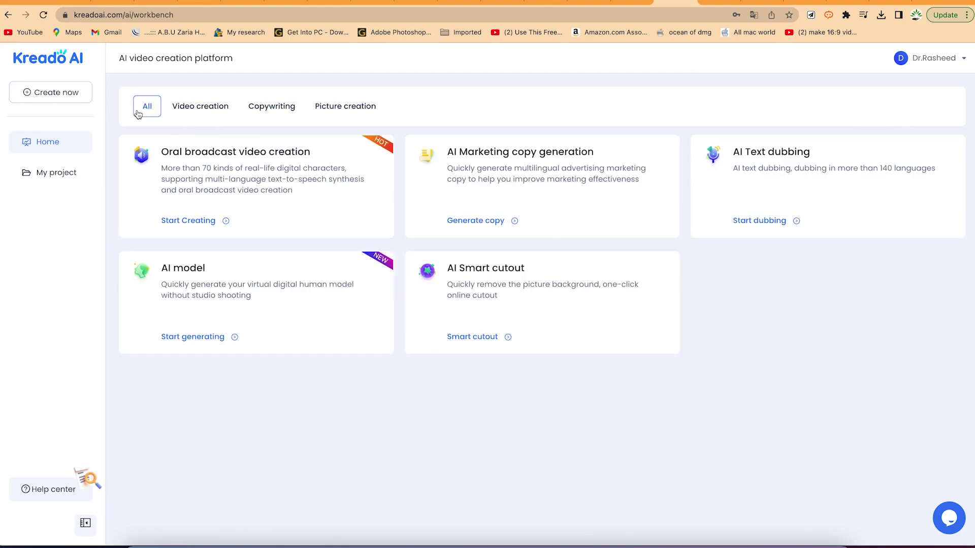
pyautogui.click(219, 198)
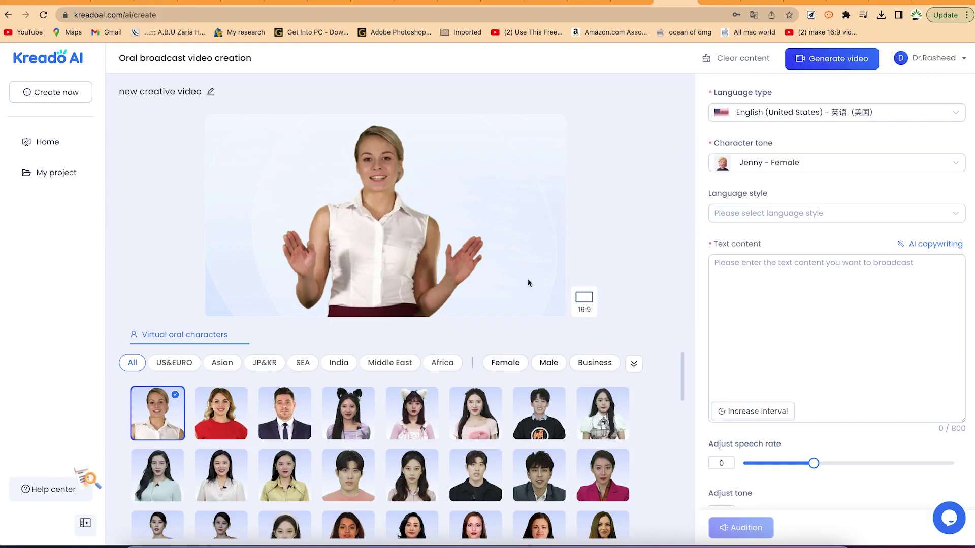
# - Browse the virtual oral characters by region, covering US&EURO, Asian, JP&KR, India and Africa, including female characters for Africa
pyautogui.click(585, 307)
pyautogui.moveTo(199, 409)
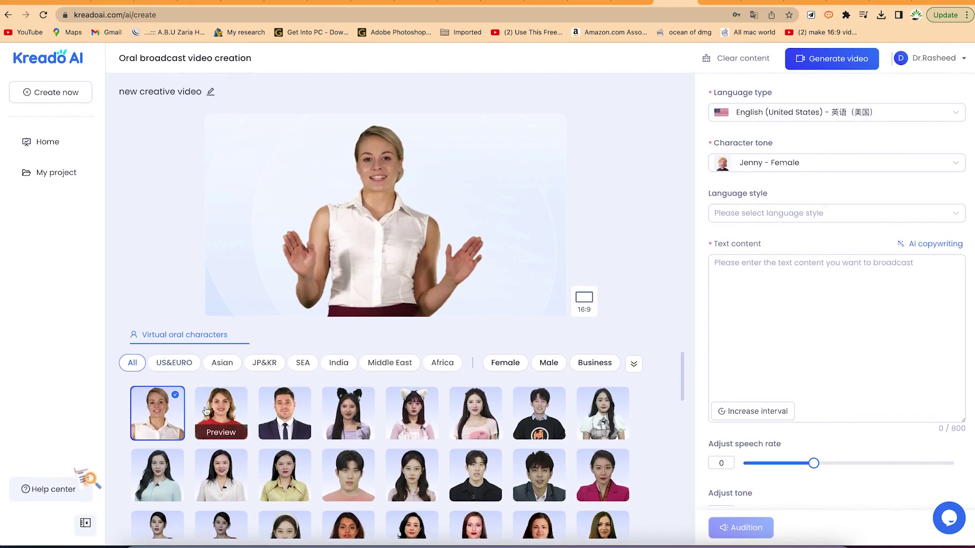
pyautogui.moveTo(152, 411)
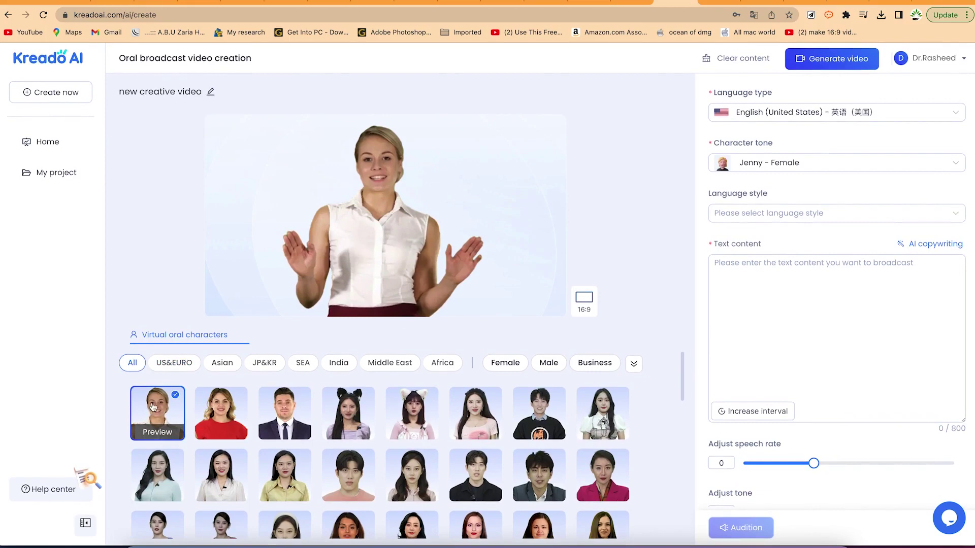
pyautogui.click(181, 366)
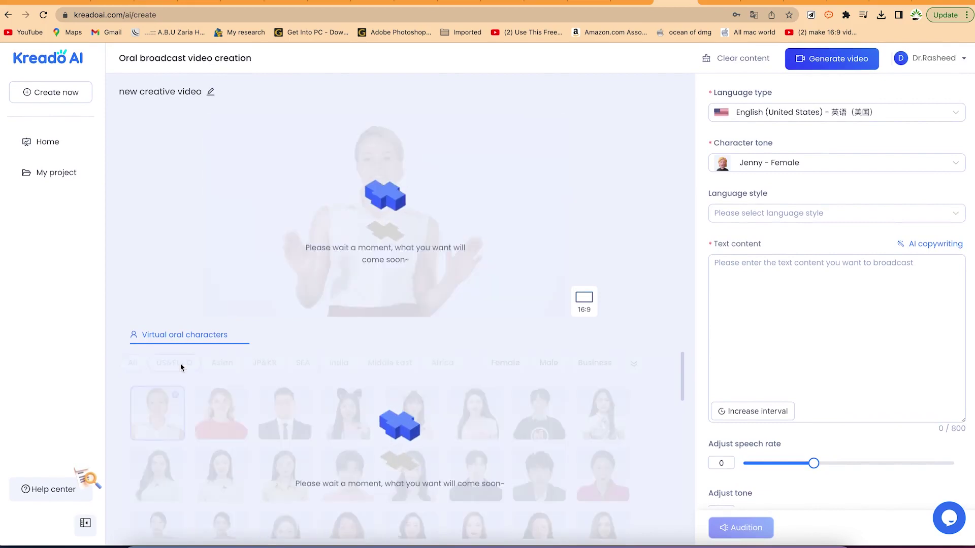
pyautogui.click(226, 363)
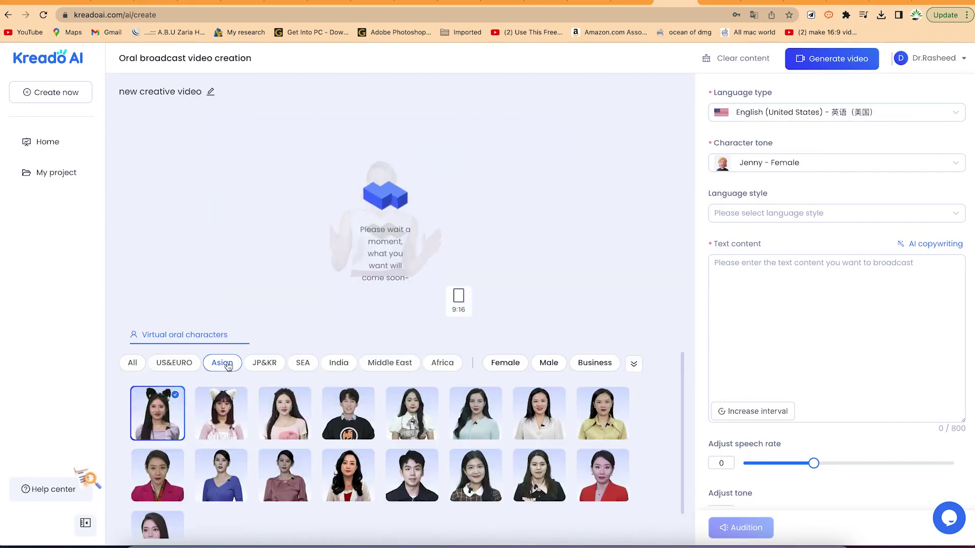
pyautogui.scroll(-2, 303, 410)
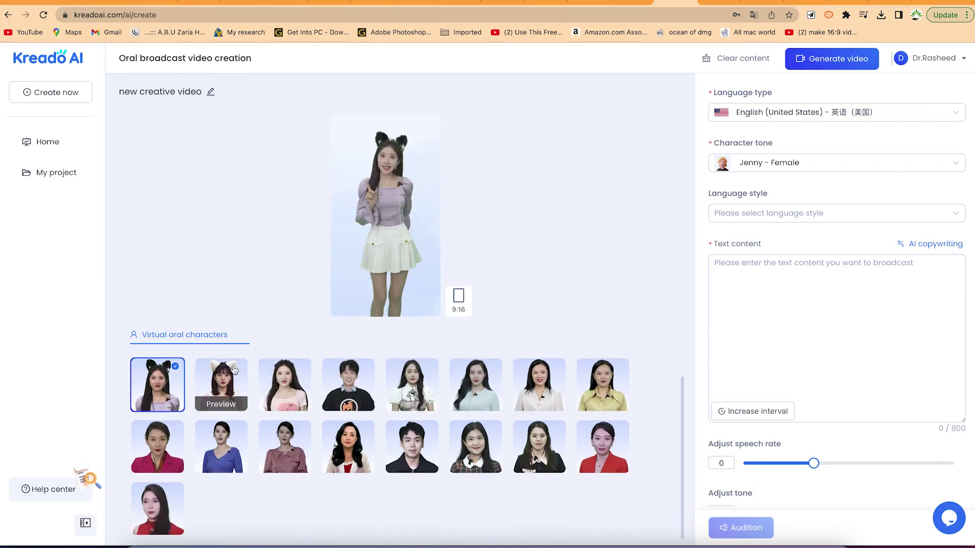
pyautogui.scroll(1, 517, 368)
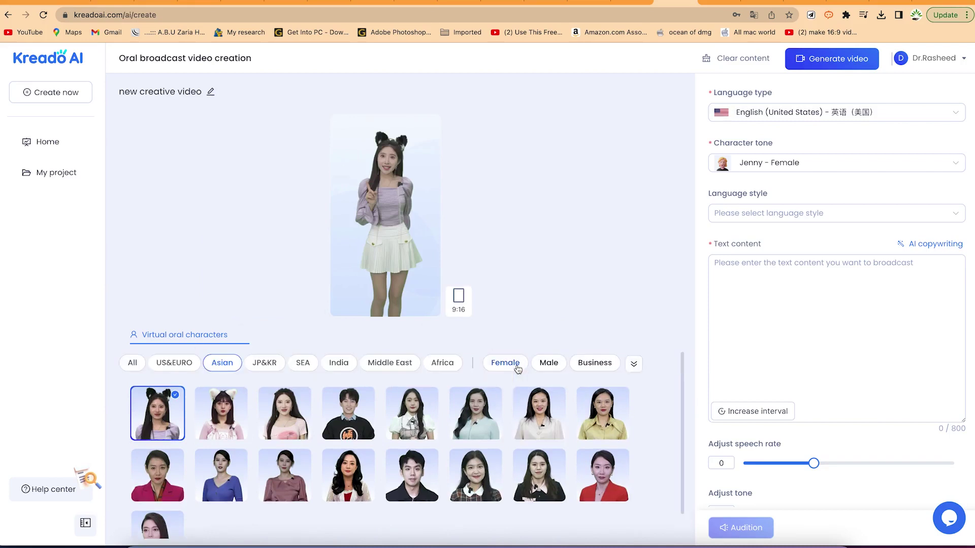
pyautogui.click(264, 363)
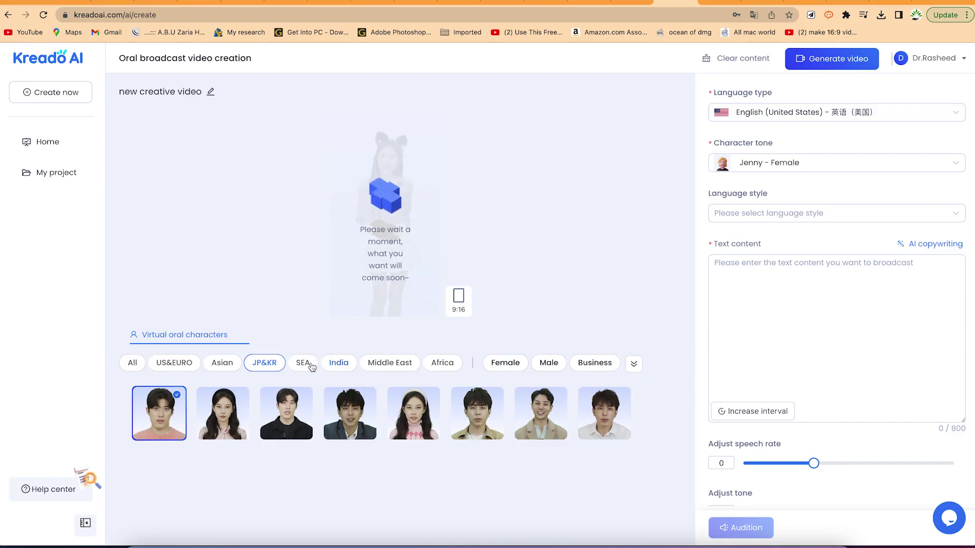
pyautogui.click(337, 365)
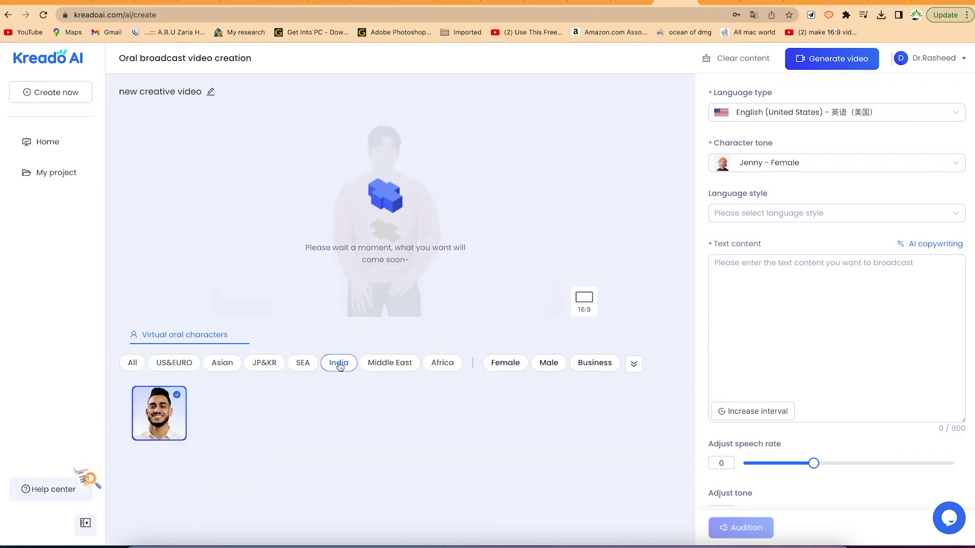
pyautogui.click(442, 366)
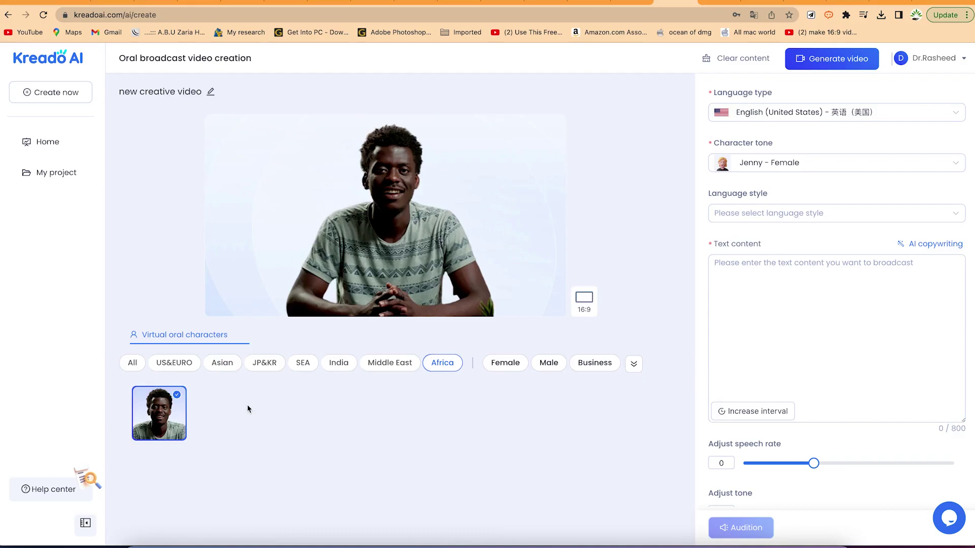
pyautogui.click(509, 364)
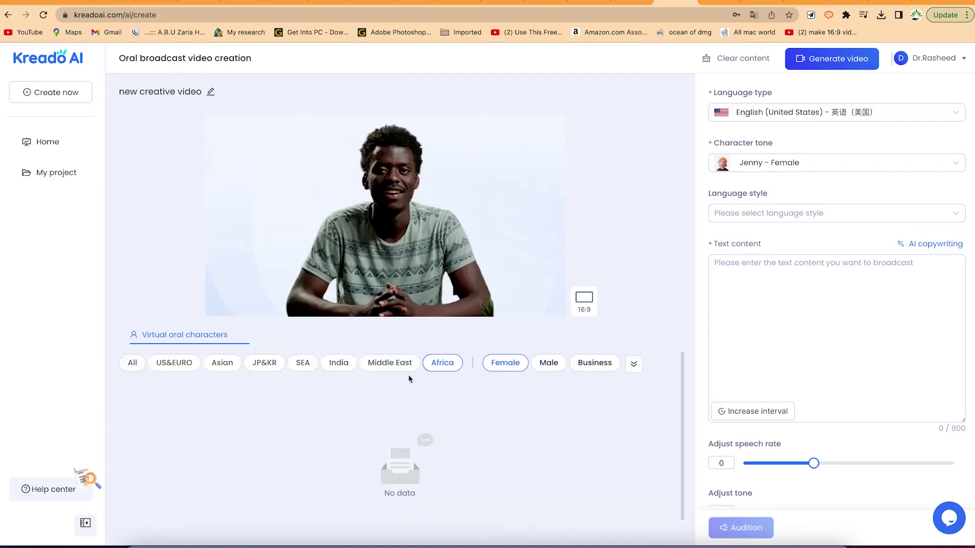
# - Filter the characters to males from all regions and select the older man with glasses, black suit and pink shirt
pyautogui.click(134, 367)
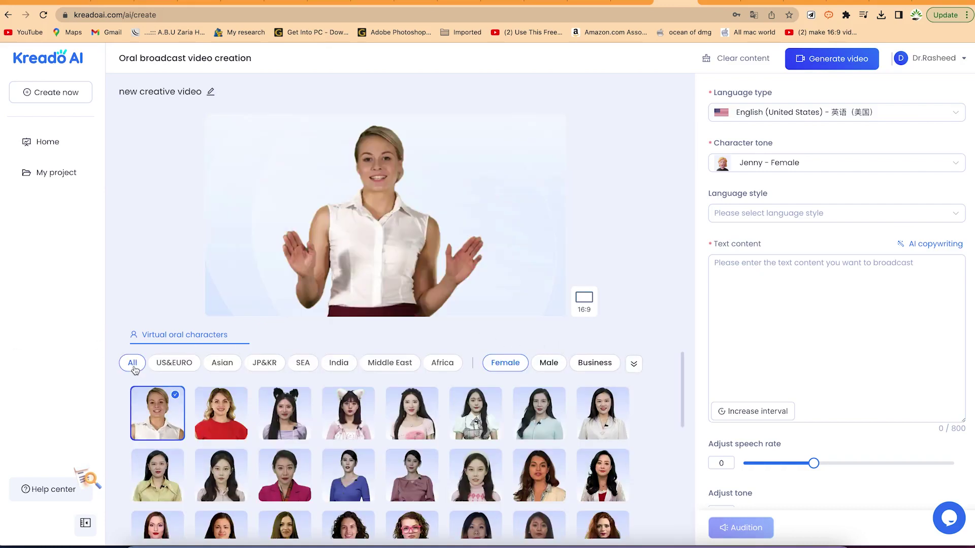
pyautogui.click(544, 364)
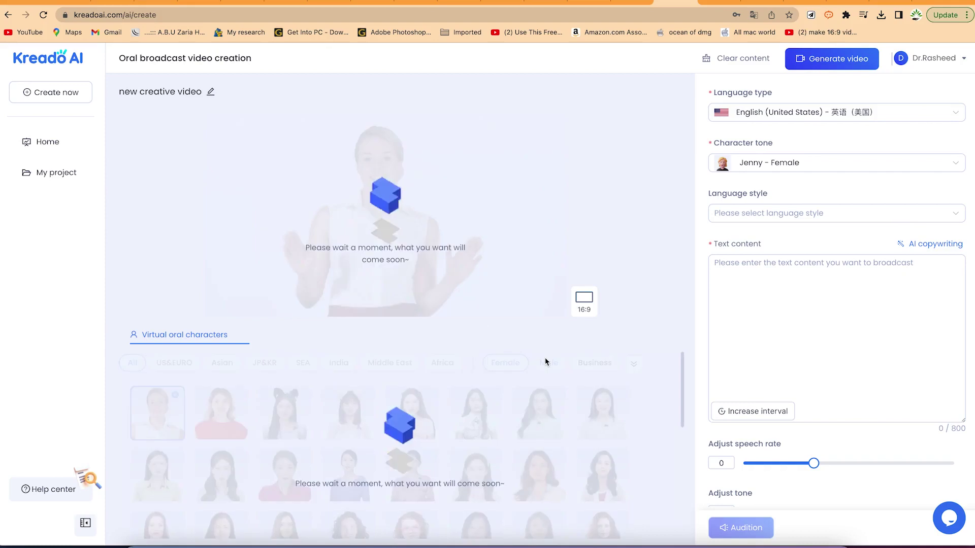
pyautogui.click(505, 371)
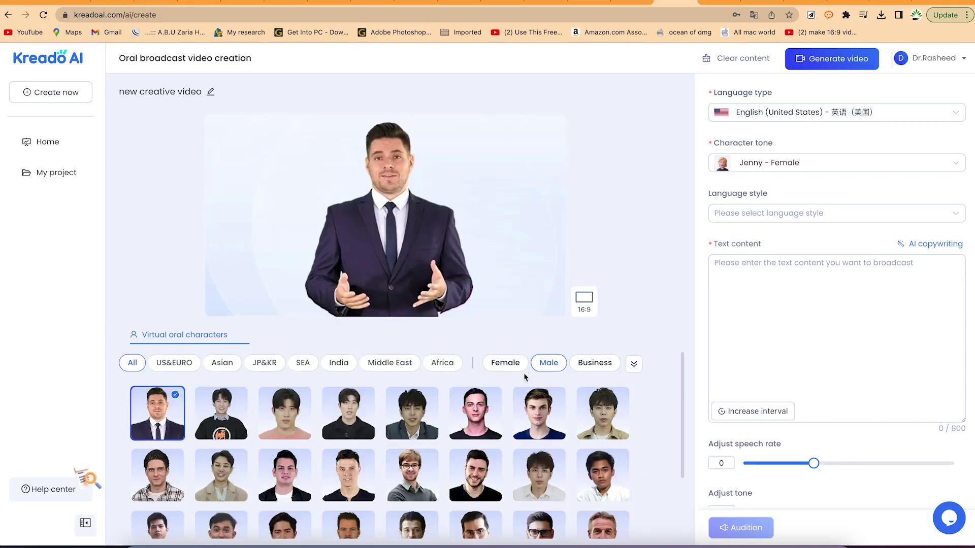
pyautogui.scroll(-1, 424, 396)
pyautogui.scroll(-1, 424, 397)
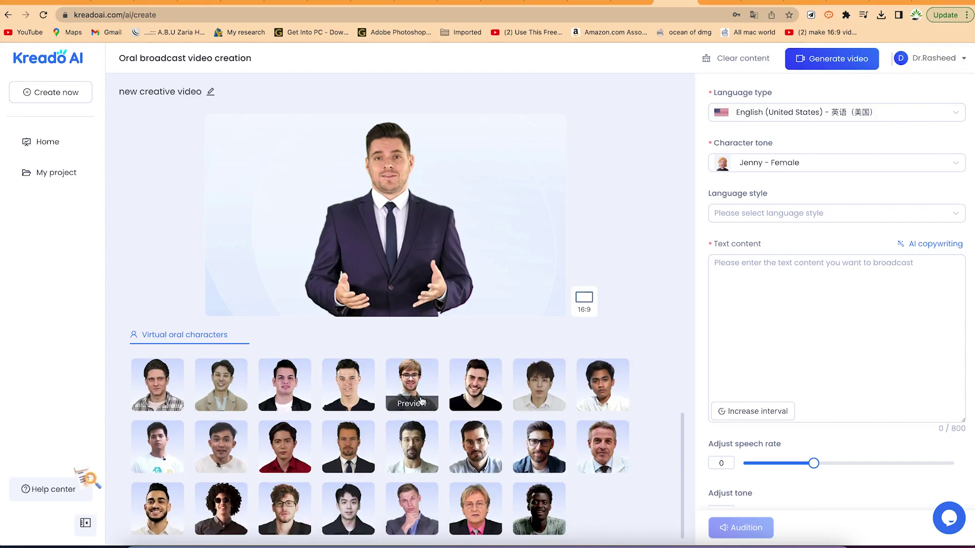
pyautogui.scroll(2, 358, 454)
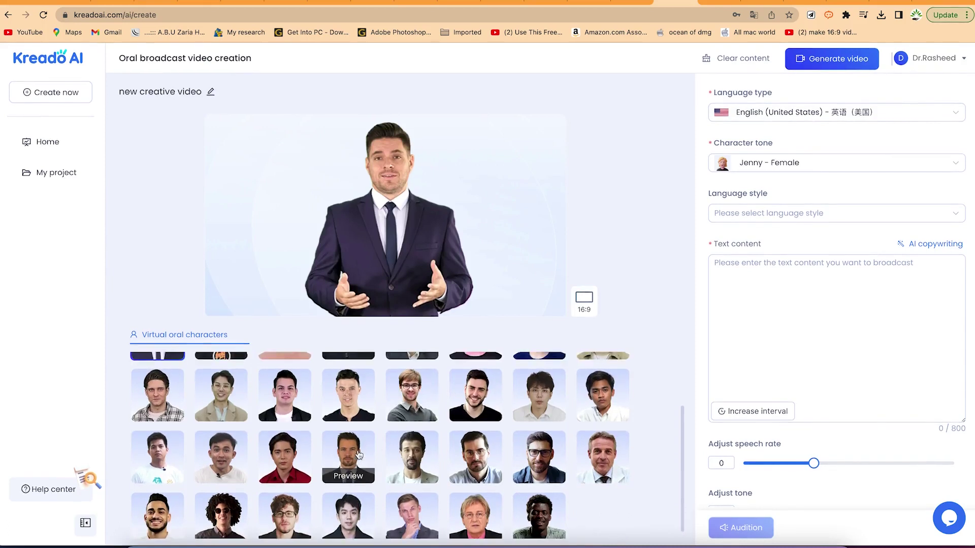
pyautogui.scroll(1, 358, 454)
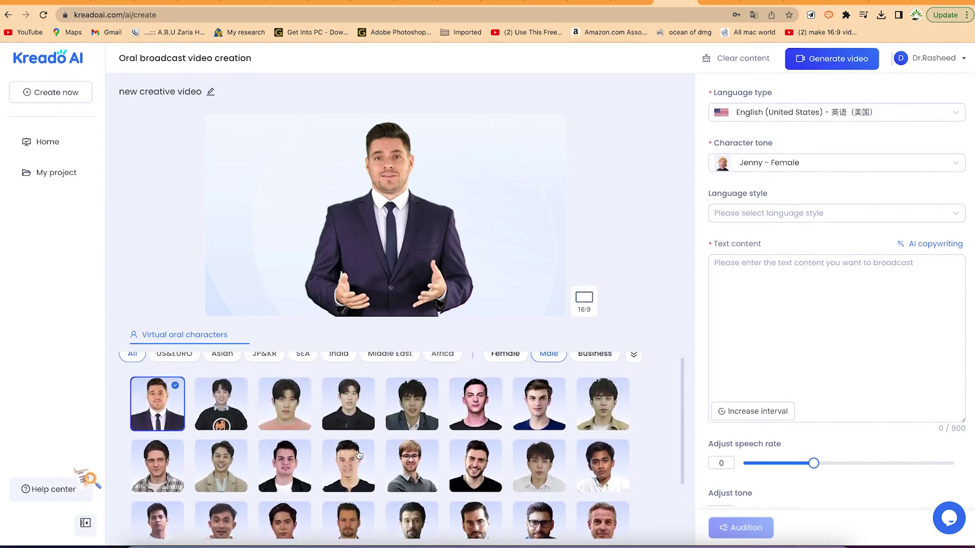
pyautogui.scroll(-2, 403, 465)
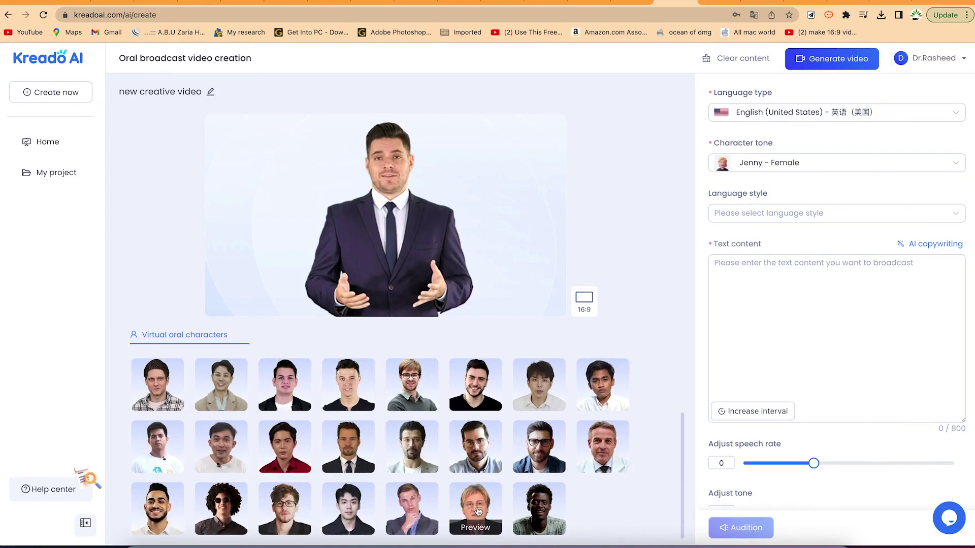
pyautogui.click(477, 511)
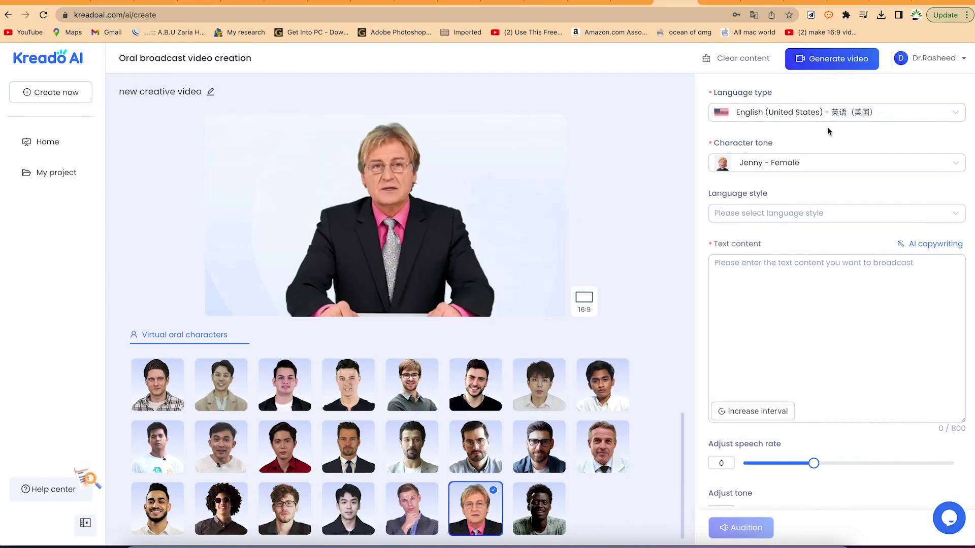
# - Look through the languages offered for the video's language type
pyautogui.click(815, 113)
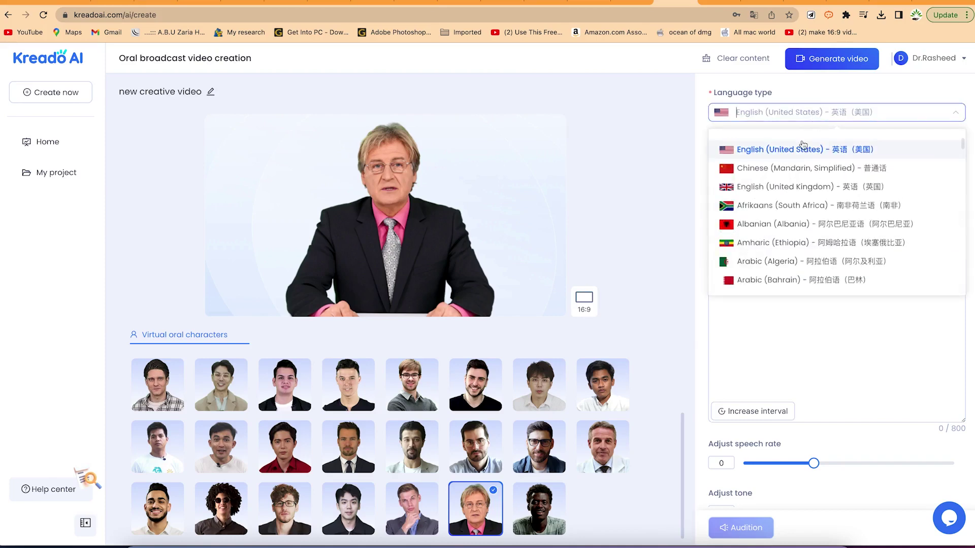
pyautogui.scroll(-15, 811, 185)
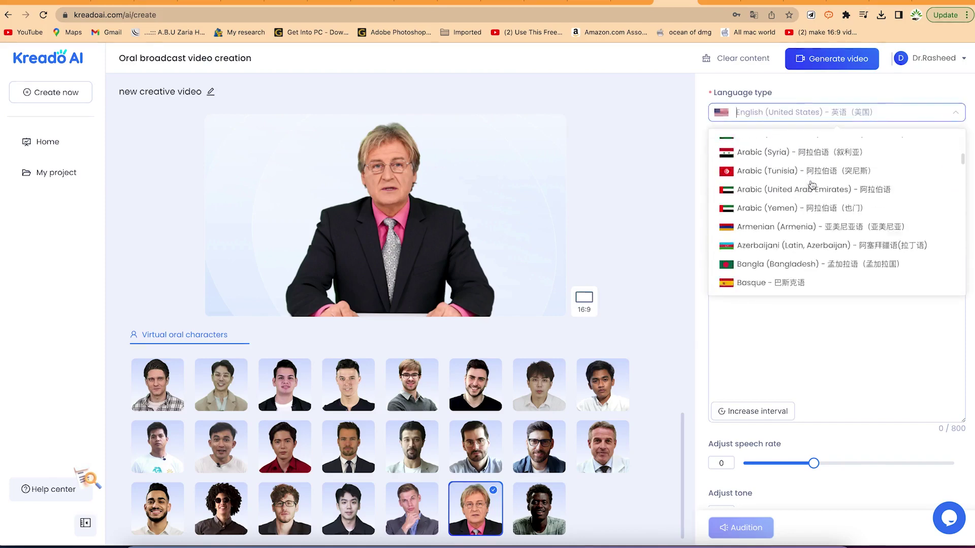
pyautogui.scroll(-15, 812, 184)
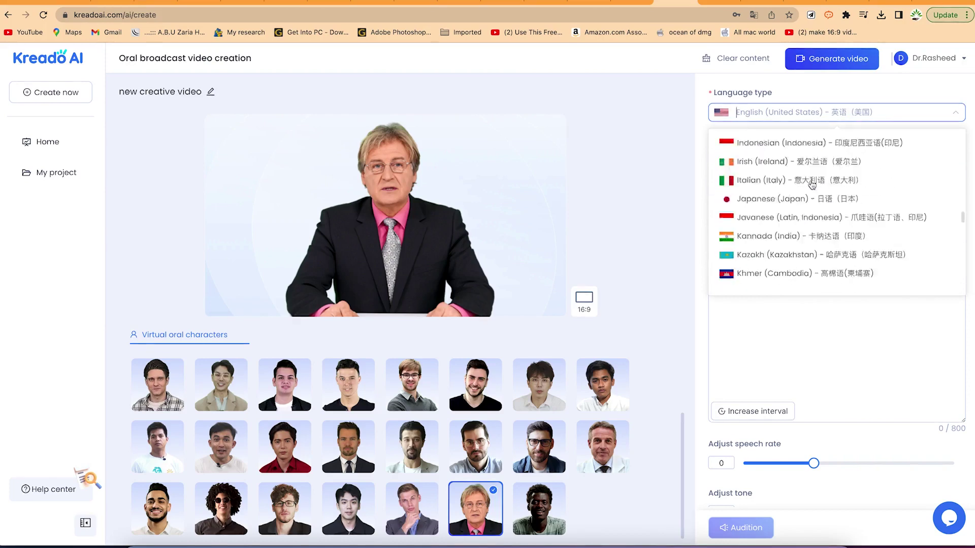
pyautogui.scroll(20, 812, 185)
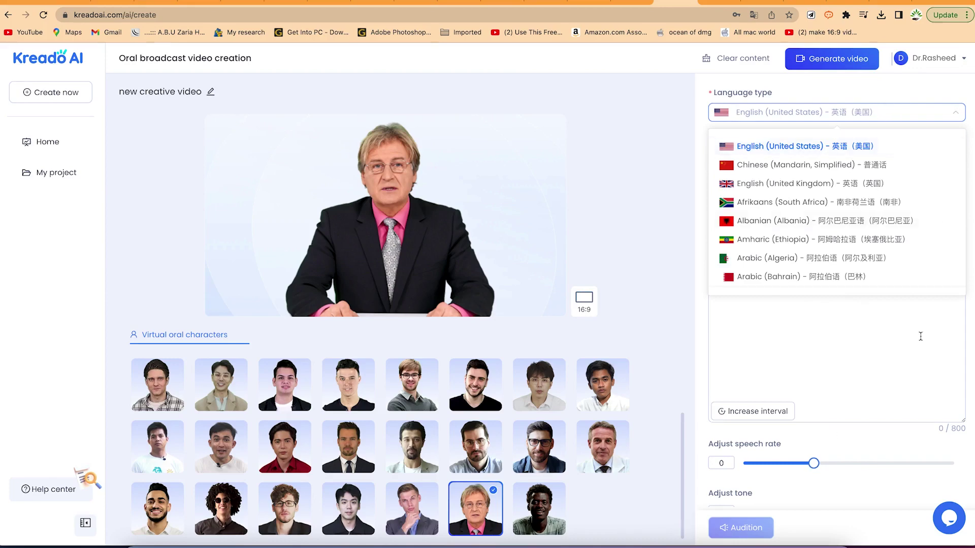
pyautogui.click(972, 364)
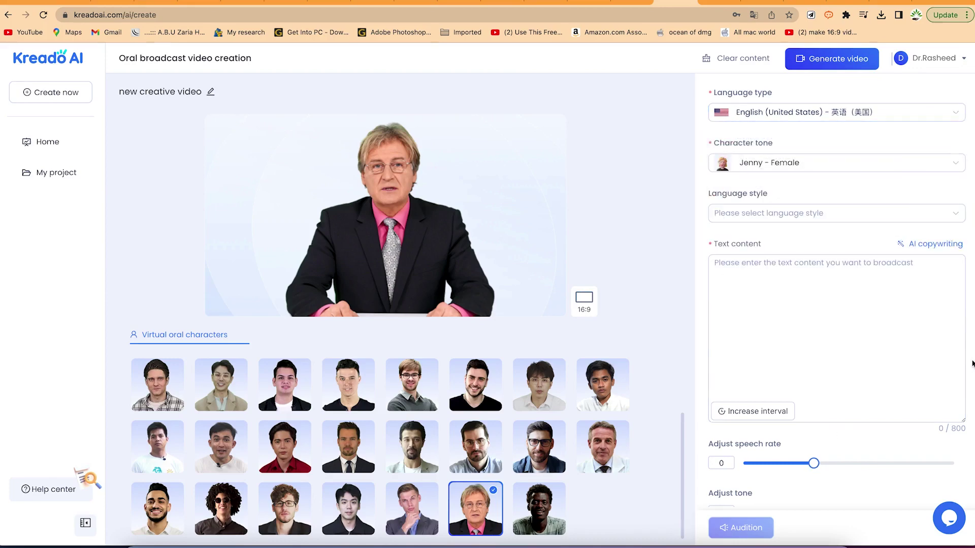
# - Set the video's character tone to the Guy - Male voice
pyautogui.click(857, 171)
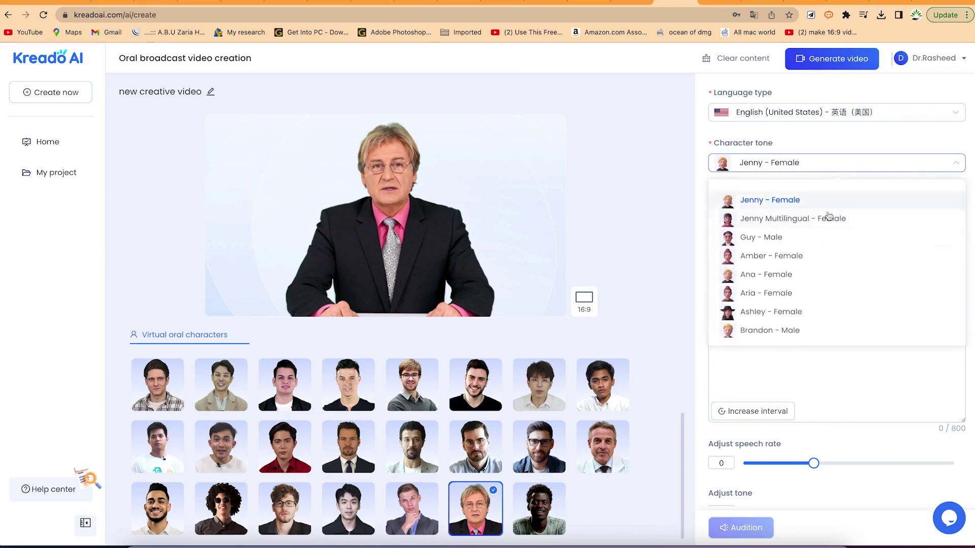
pyautogui.scroll(-2, 800, 259)
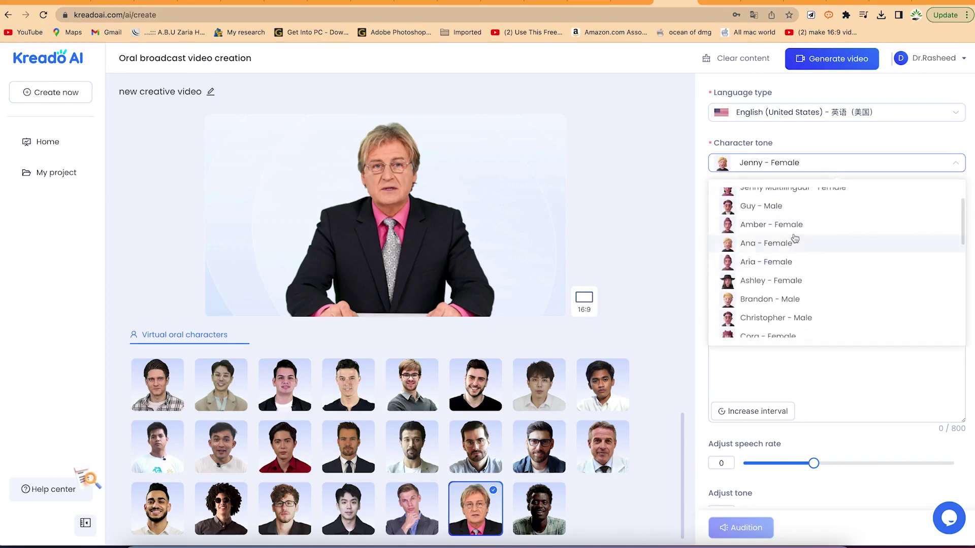
pyautogui.click(795, 212)
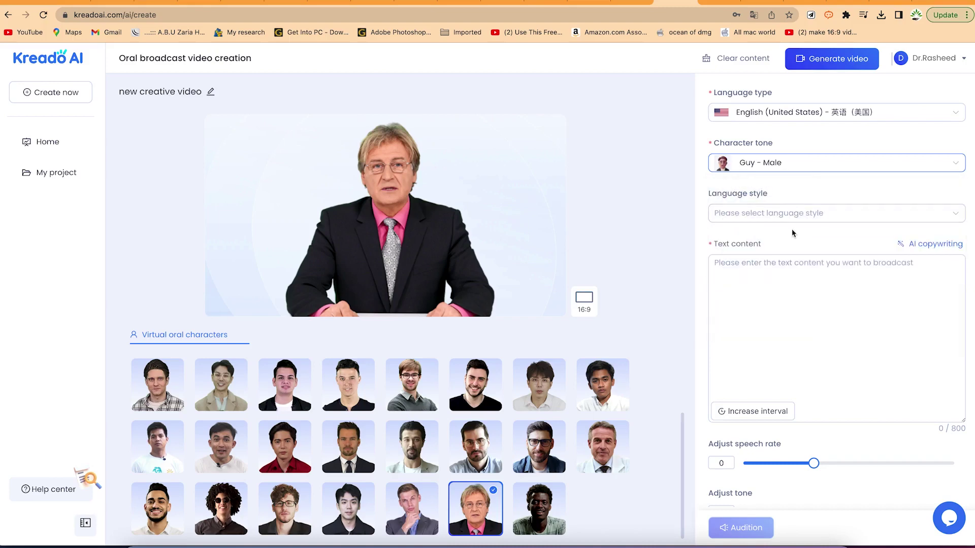
# - Set the video's language style to friendly
pyautogui.click(786, 211)
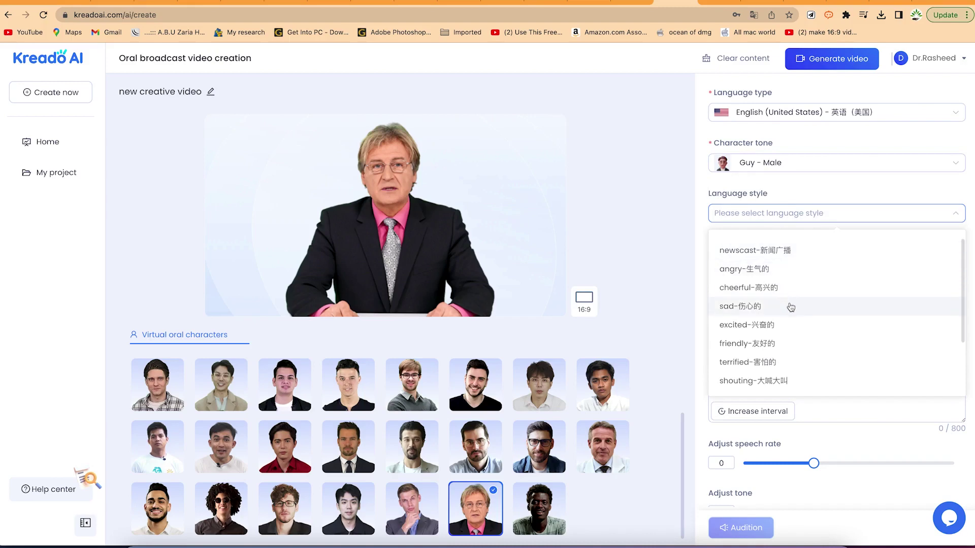
pyautogui.click(796, 344)
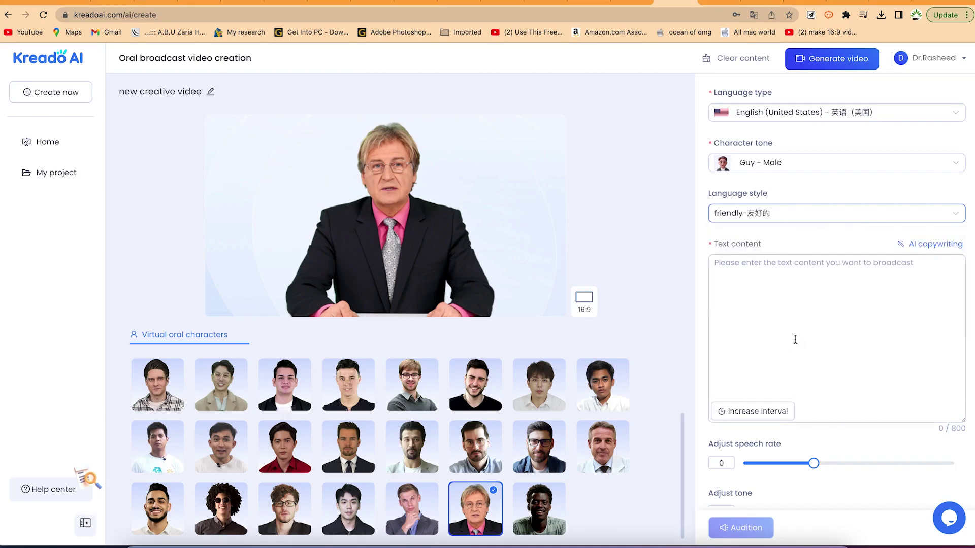
# - Enter a channel welcome script about tech skills and productivity as the text content, asking viewers to share, like and subscribe, ending with "Bye."
pyautogui.click(780, 280)
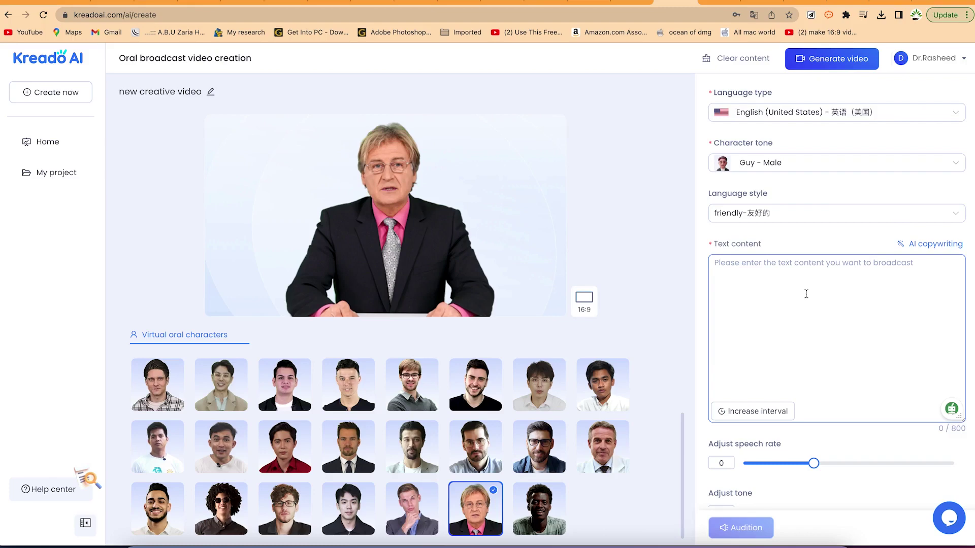
pyautogui.write('Hello and welcome to my channel. This channel was created to provide guidance and tech skills to enhance productivity. If you find anything useful, feel free to share with your friends. Dont forget to hit the like and subscribe buttons to stay connected to this channel for more and more videos like this. Thank you, and see you around.')
pyautogui.write('By')
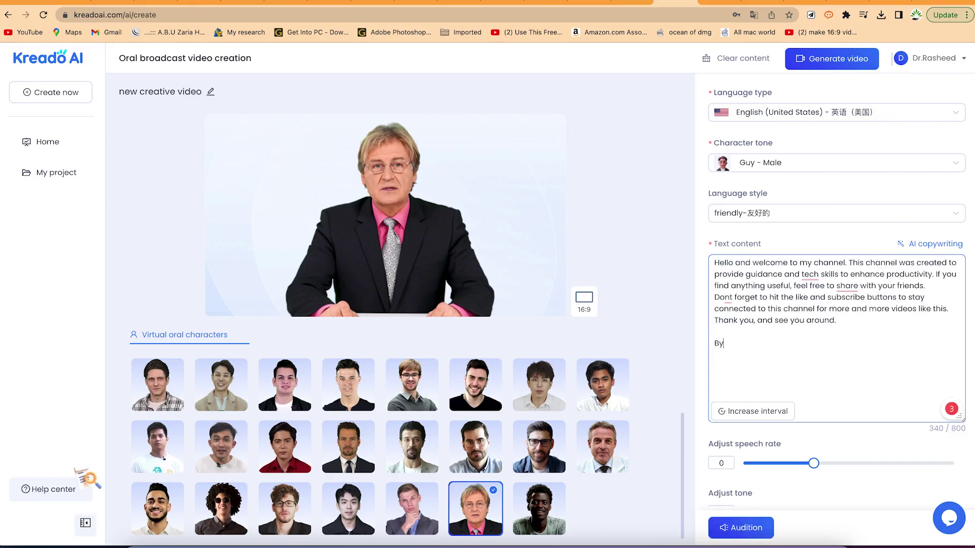
pyautogui.write('e.')
# - Audition the voice reading the script and generate the video under the name "new creative video"
pyautogui.scroll(-1, 765, 460)
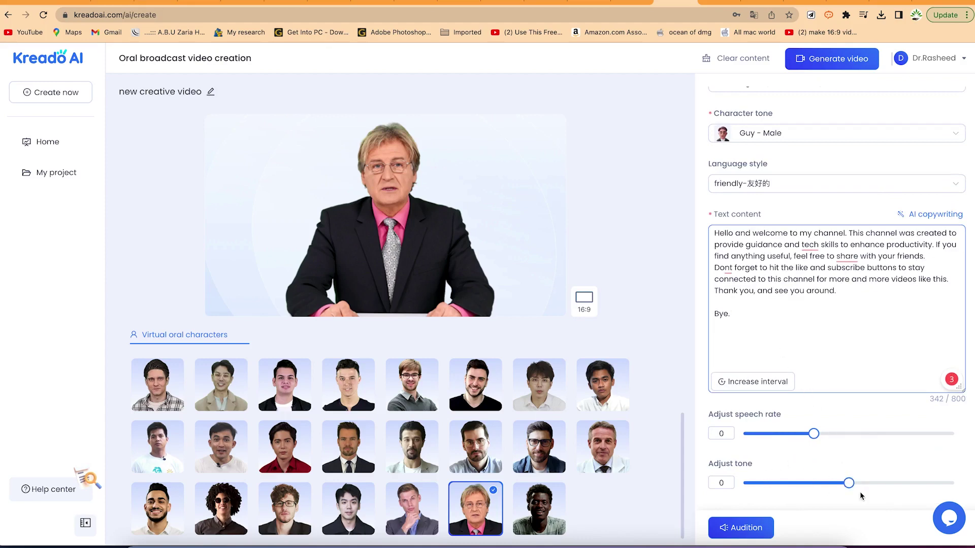
pyautogui.click(744, 531)
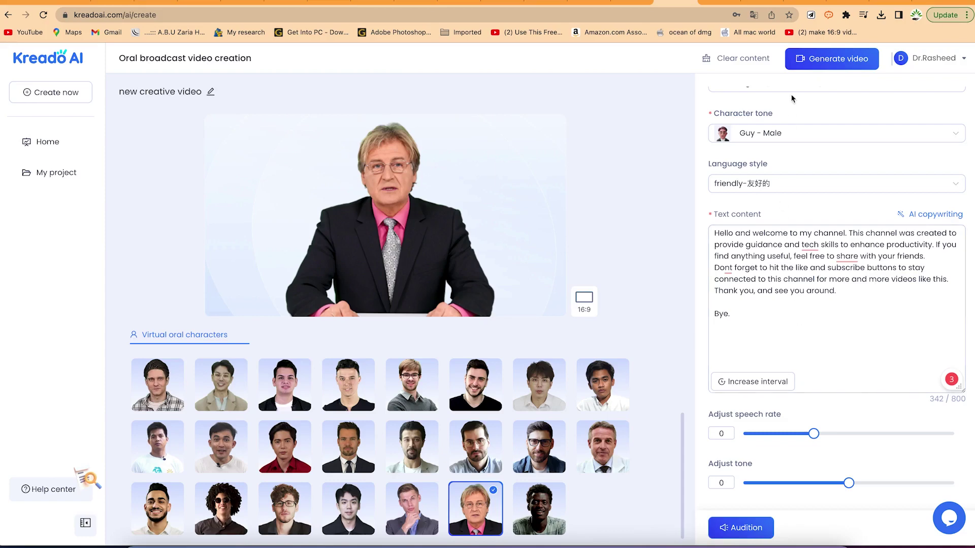
pyautogui.click(822, 60)
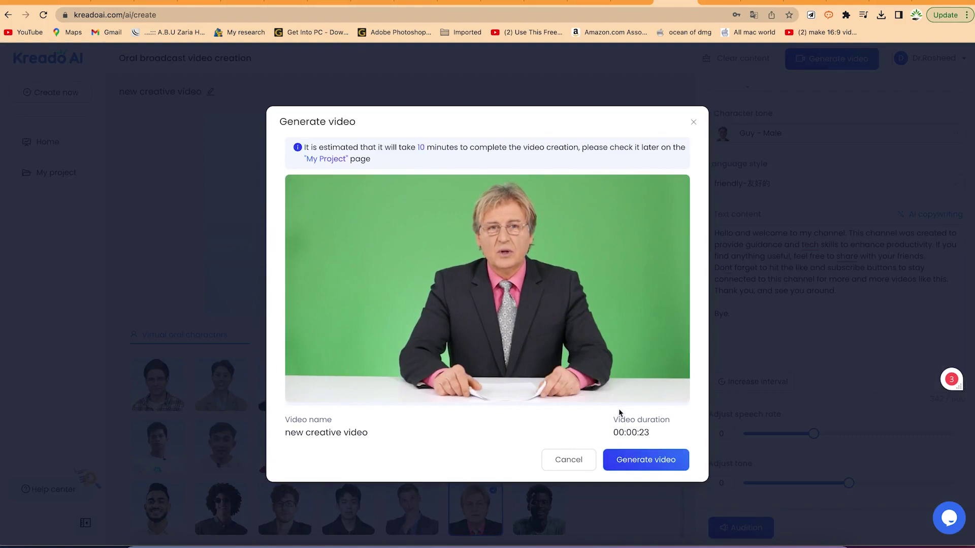
pyautogui.click(633, 465)
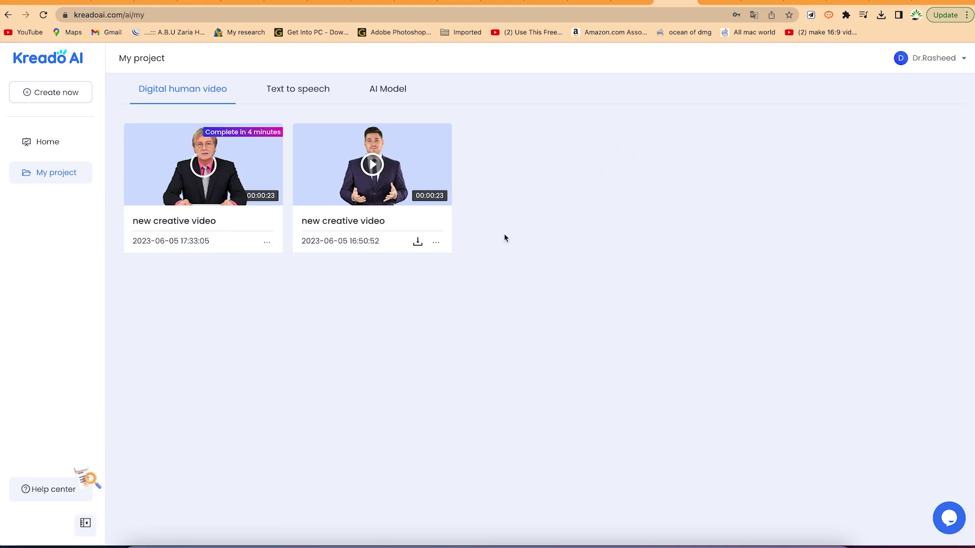
# - Switch to Gmail, open the generated video from the KreadoAI notification e-mail and pause its playback
pyautogui.hotkey('ctrl', 'Tab')
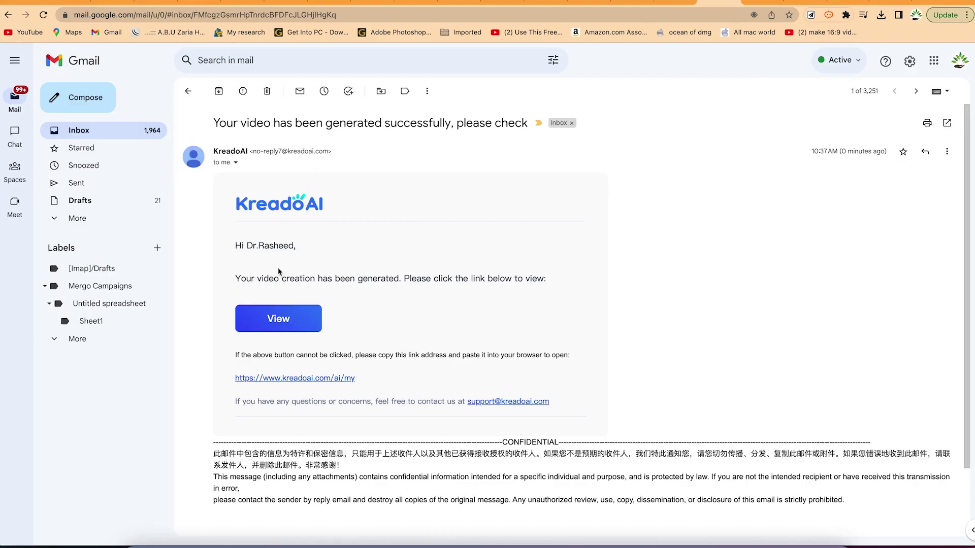
pyautogui.click(288, 322)
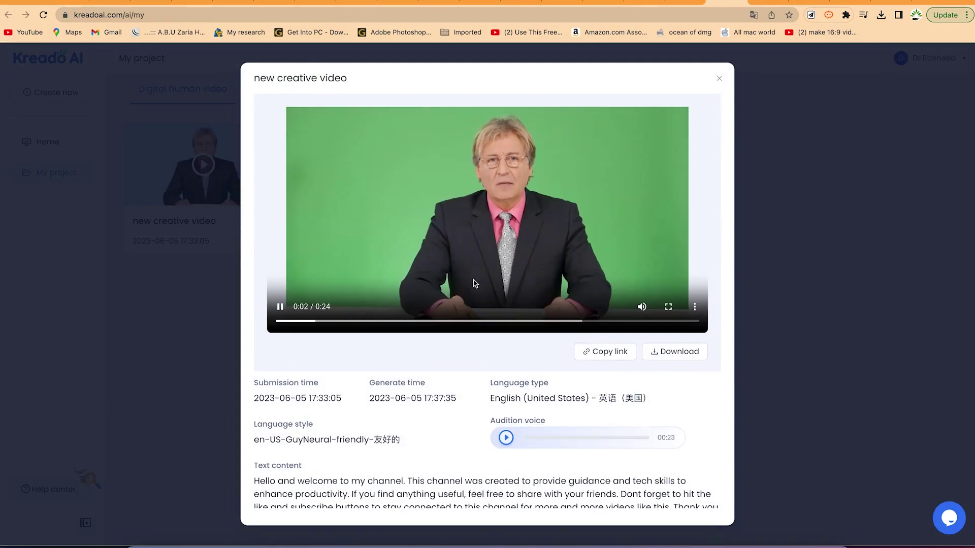
pyautogui.click(281, 309)
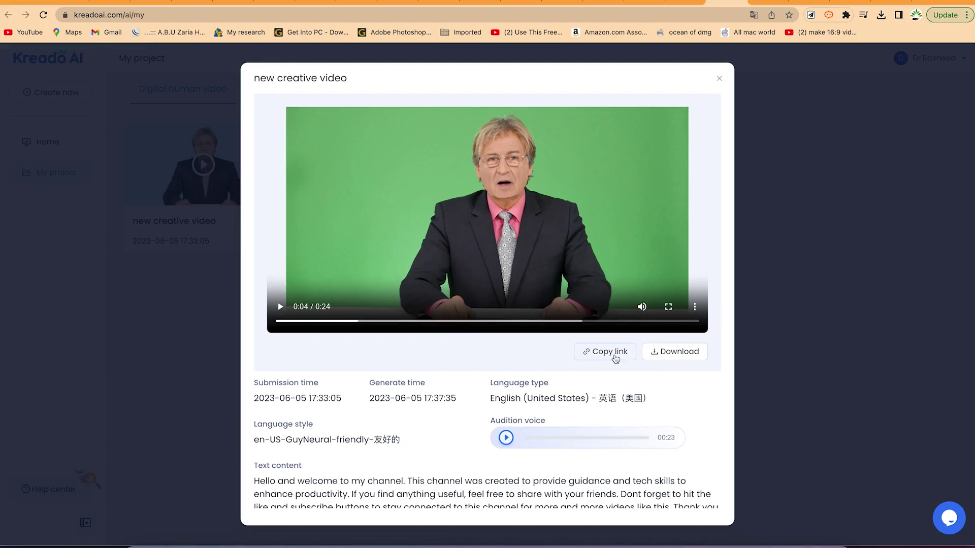
# - Review the download options and text content of the generated video, and download it as a video file
pyautogui.moveTo(678, 357)
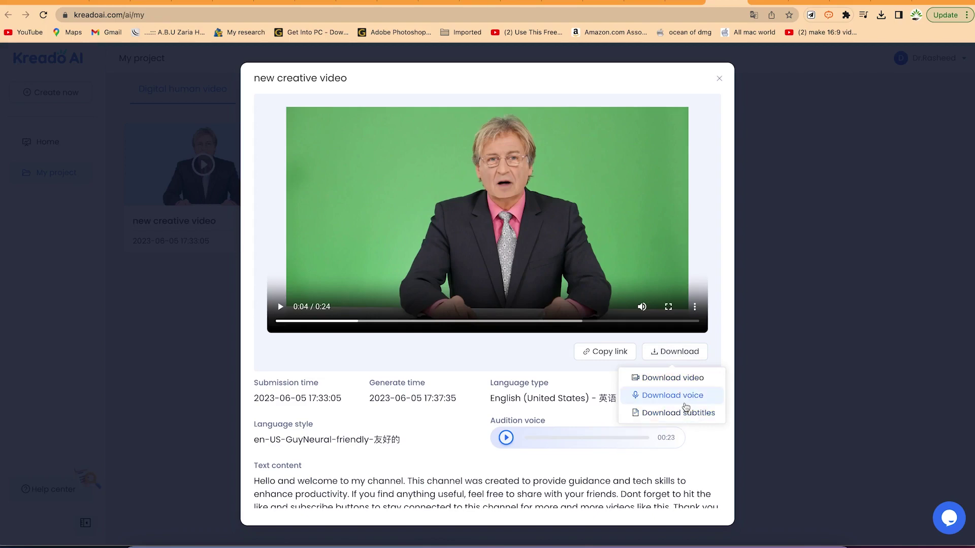
pyautogui.scroll(-1, 592, 490)
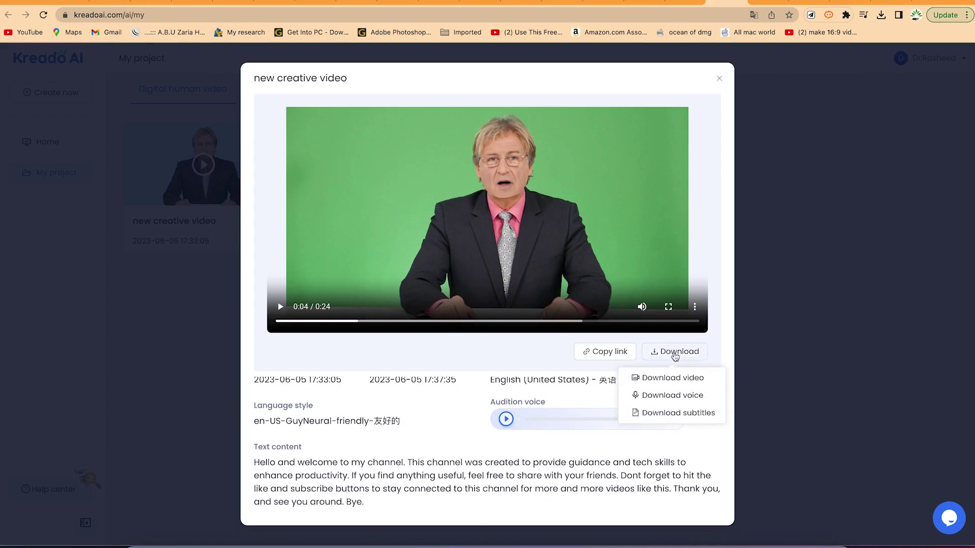
pyautogui.click(678, 377)
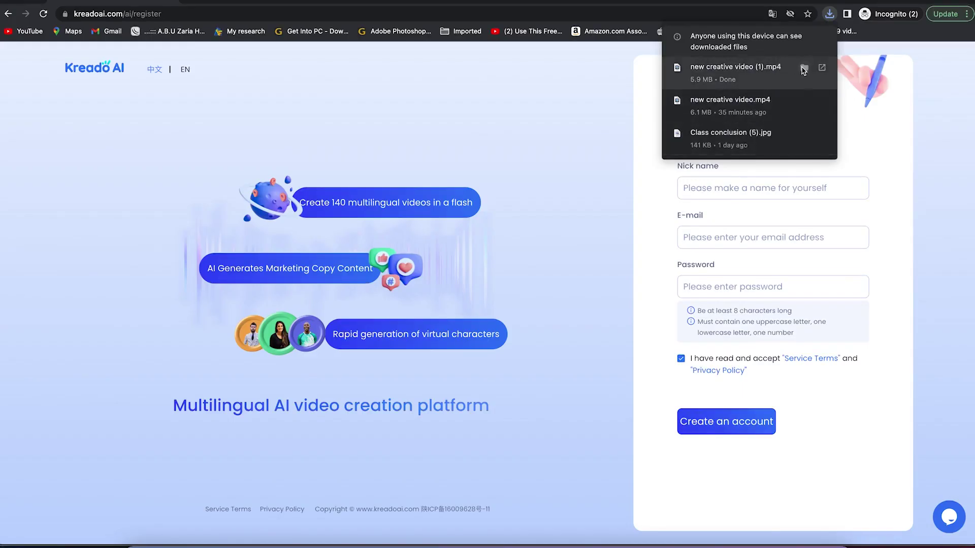
# - Play the downloaded "new creative video (1).mp4" from the Downloads folder, and close the player and the video's details in Kreado AI
pyautogui.click(803, 69)
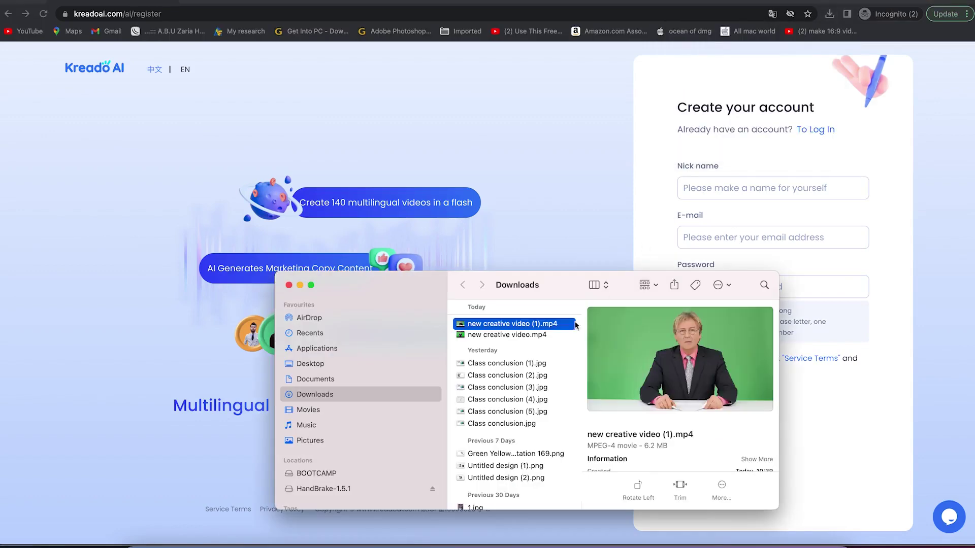
pyautogui.doubleClick(507, 324)
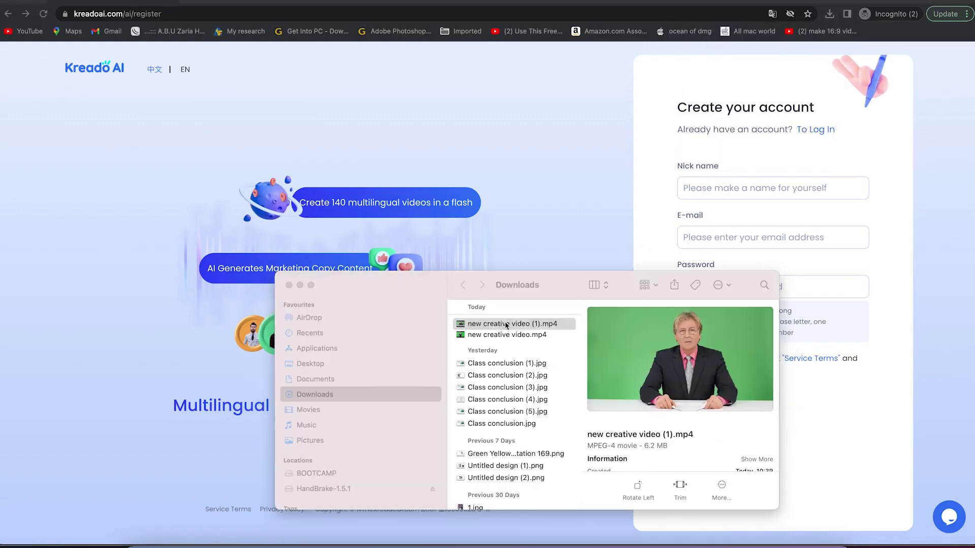
pyautogui.click(487, 432)
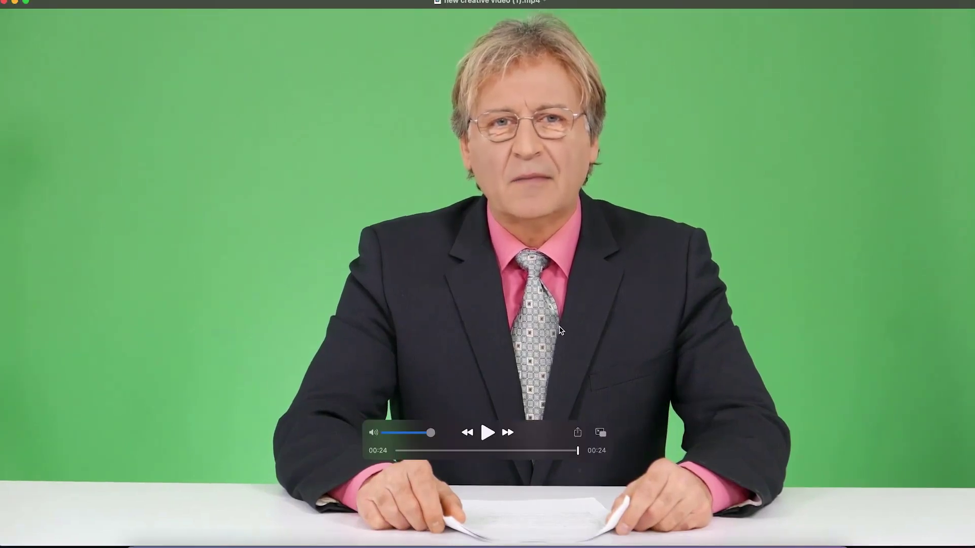
pyautogui.click(16, 4)
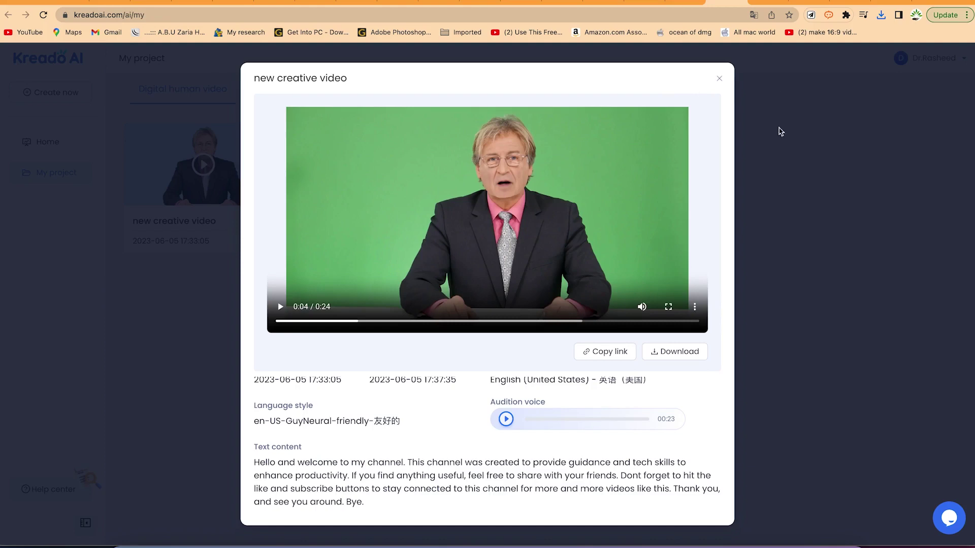
pyautogui.click(780, 152)
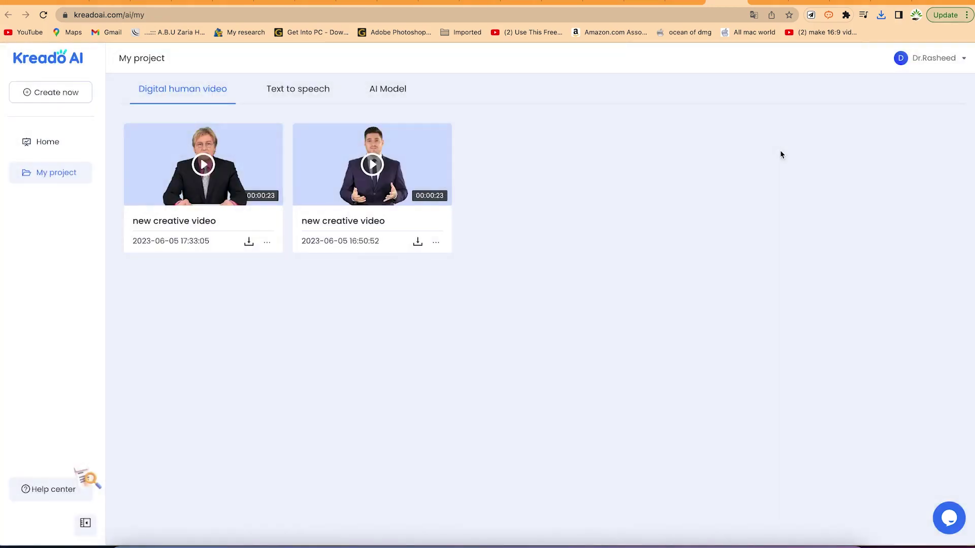